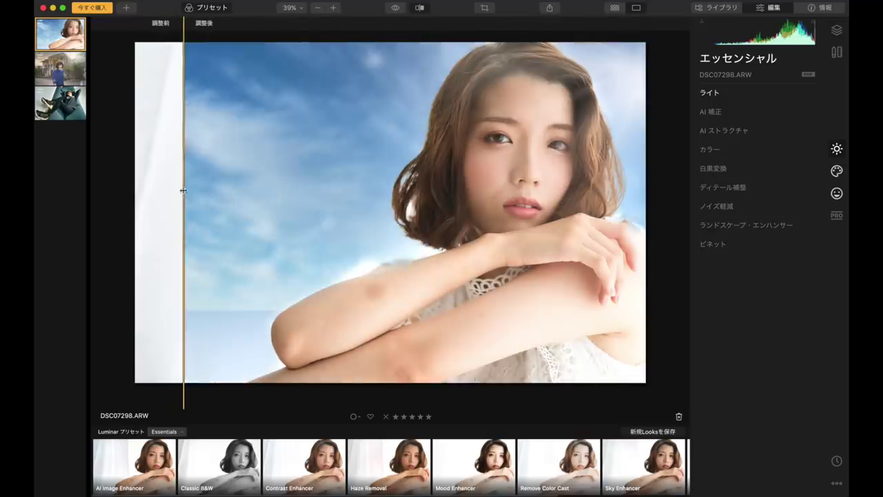
- Compare the edited blue-sky portrait with the original photo
drag(778, 279, 787, 319)
click(396, 9)
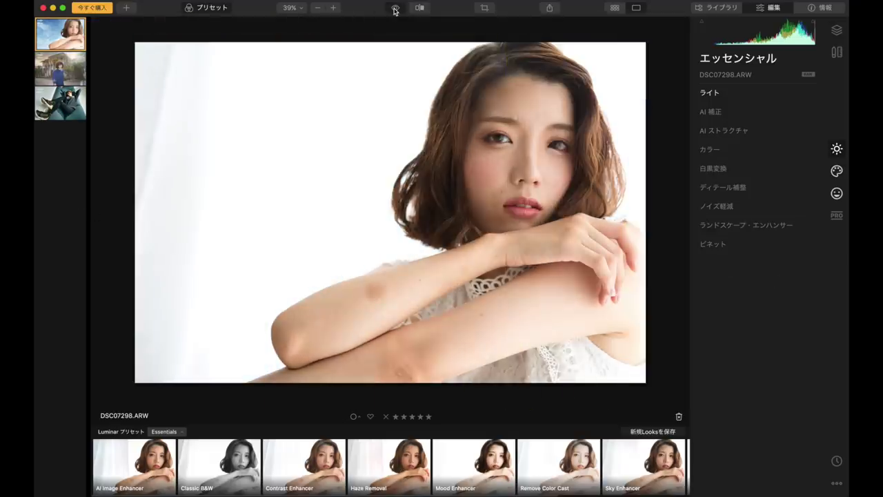
click(395, 9)
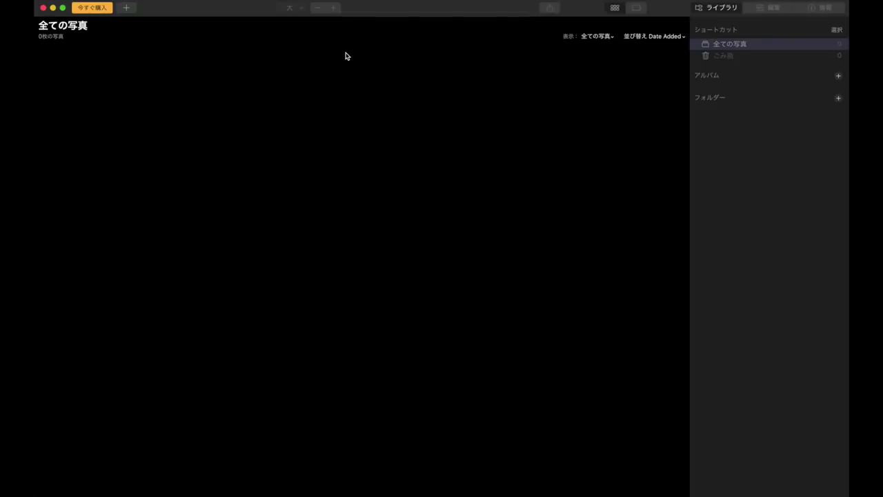
- Open the photo DSC07298.ARW for single-image editing
click(126, 8)
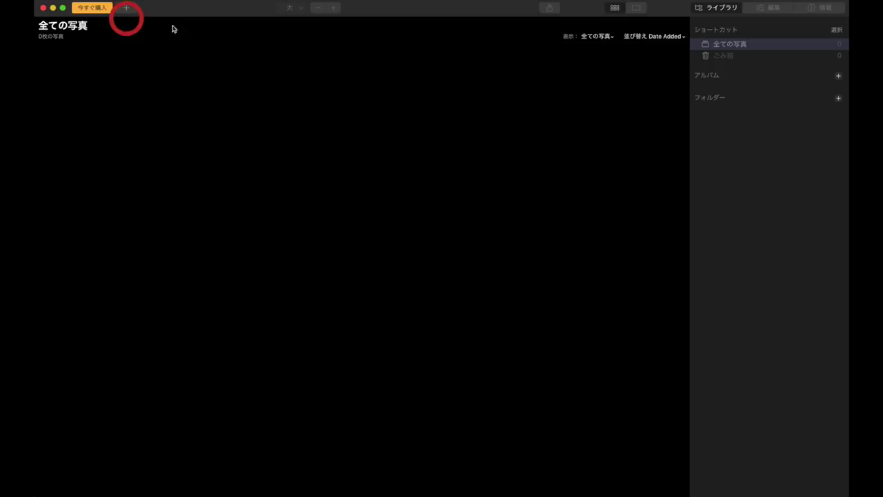
click(128, 9)
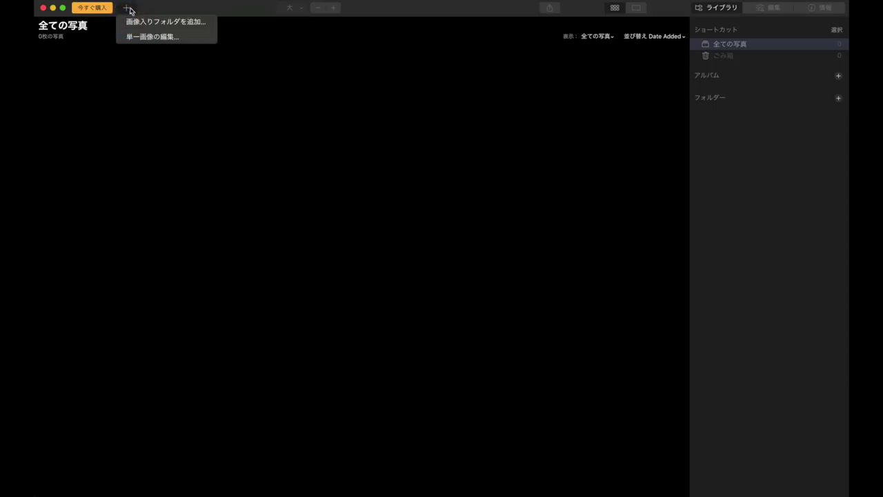
click(196, 41)
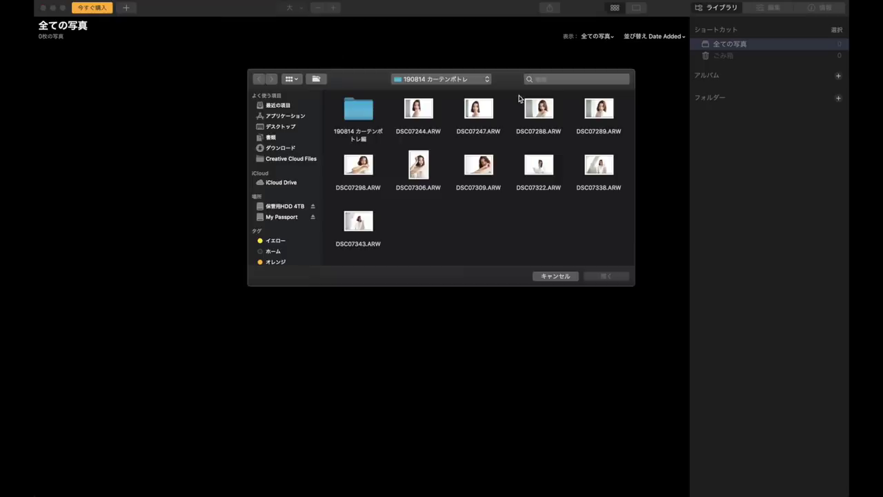
click(369, 165)
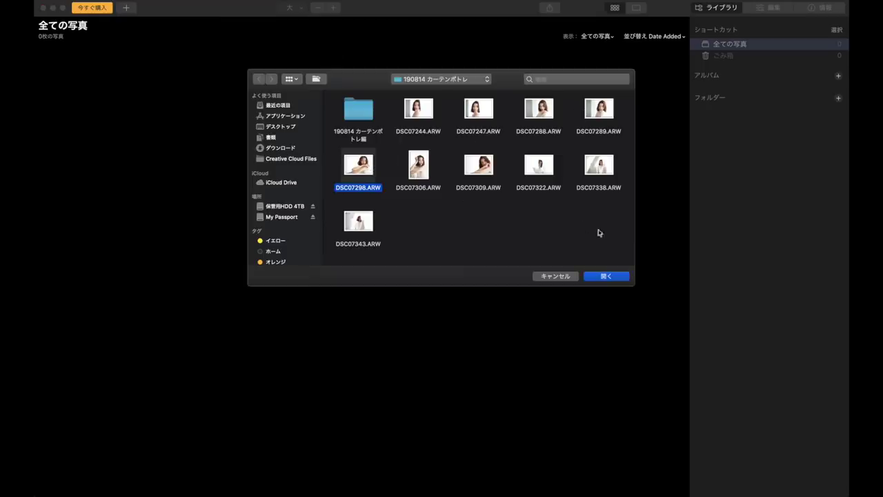
click(607, 277)
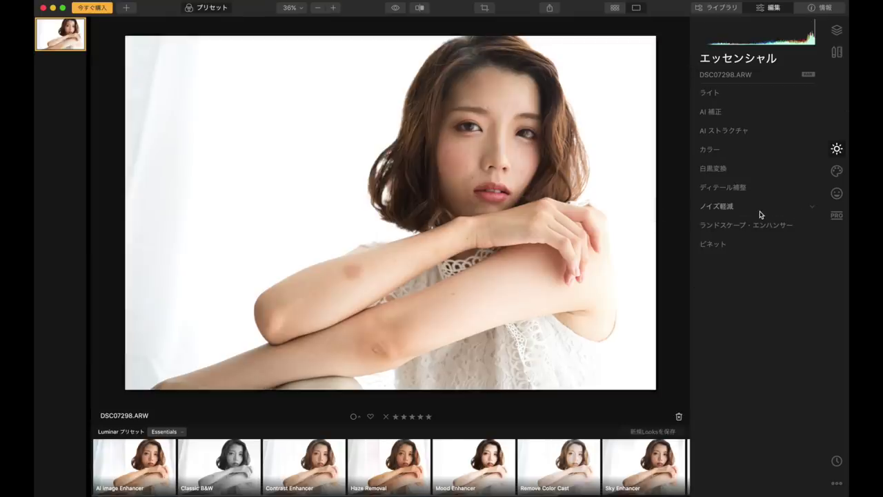
- Replace the portrait's white background with Blue Sky 2 using the creative AI Sky Replacement tool
click(836, 173)
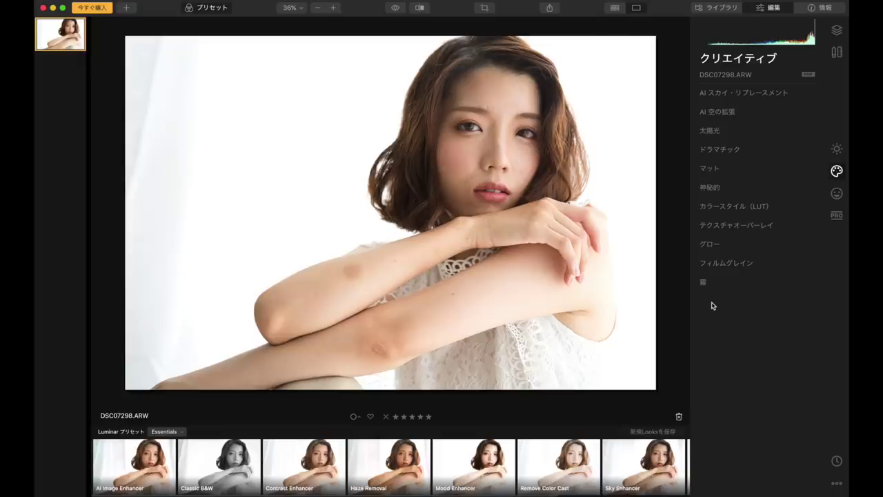
click(805, 98)
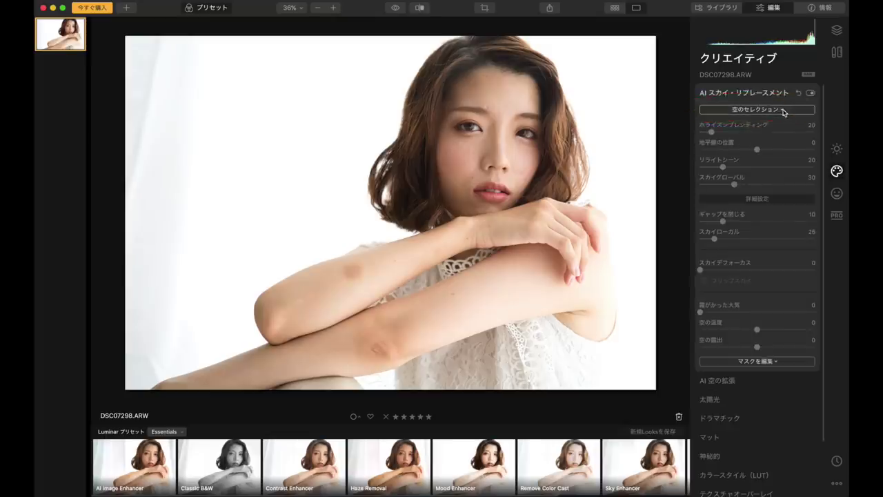
click(783, 111)
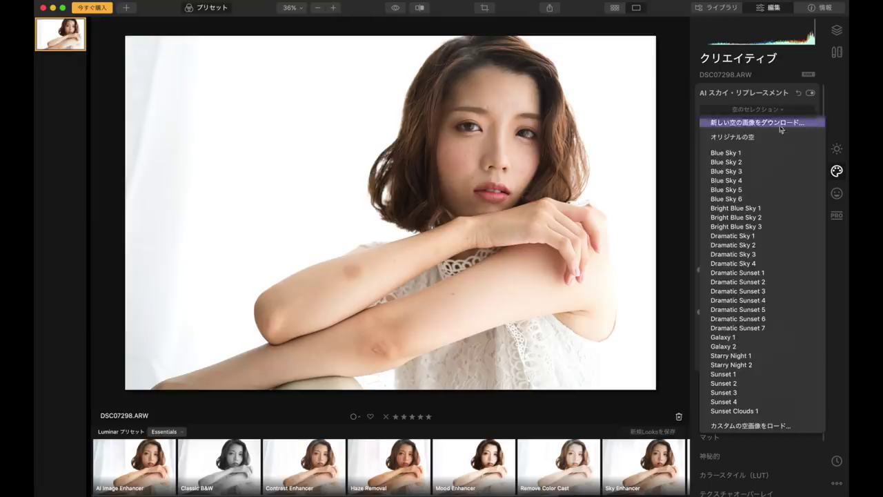
click(765, 161)
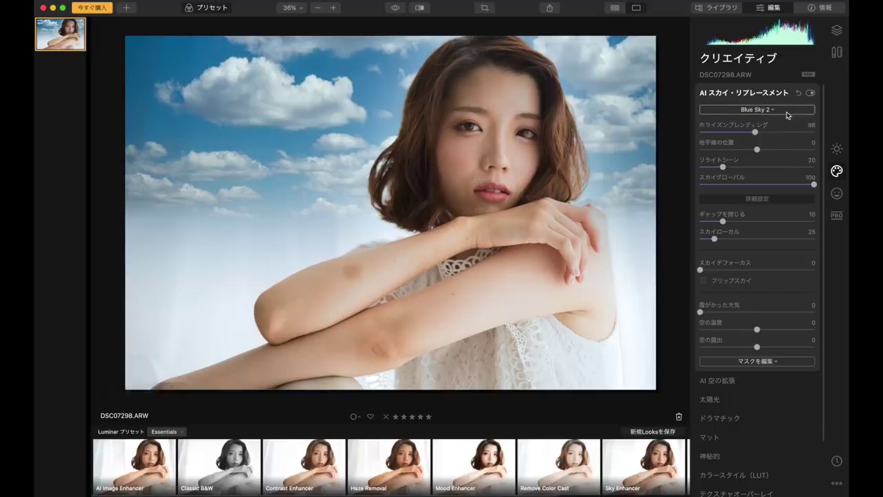
- Try the Blue Sky 5, Dramatic Sky 4, Dramatic Sunset 6 and Galaxy 1 skies as the background
click(788, 110)
click(776, 190)
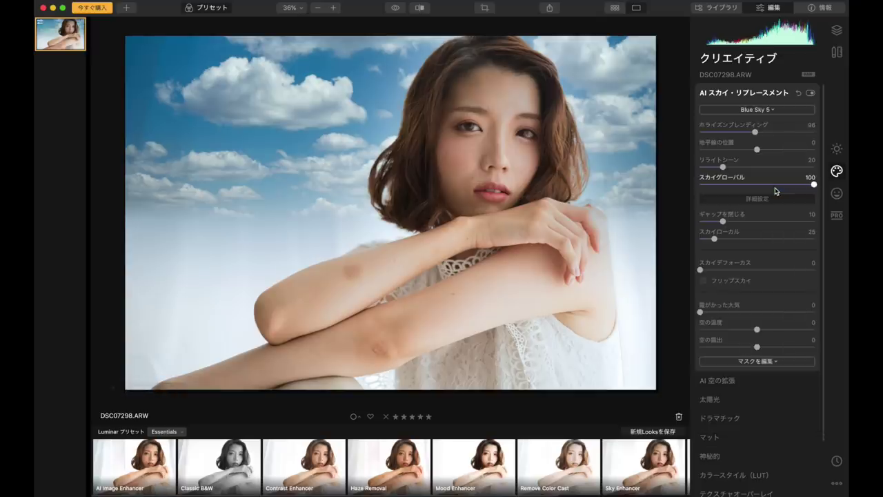
click(796, 111)
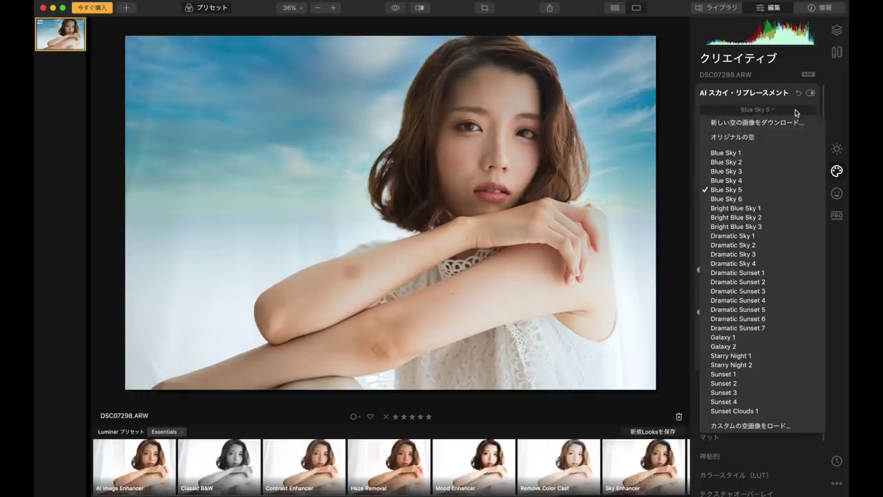
click(765, 265)
click(798, 112)
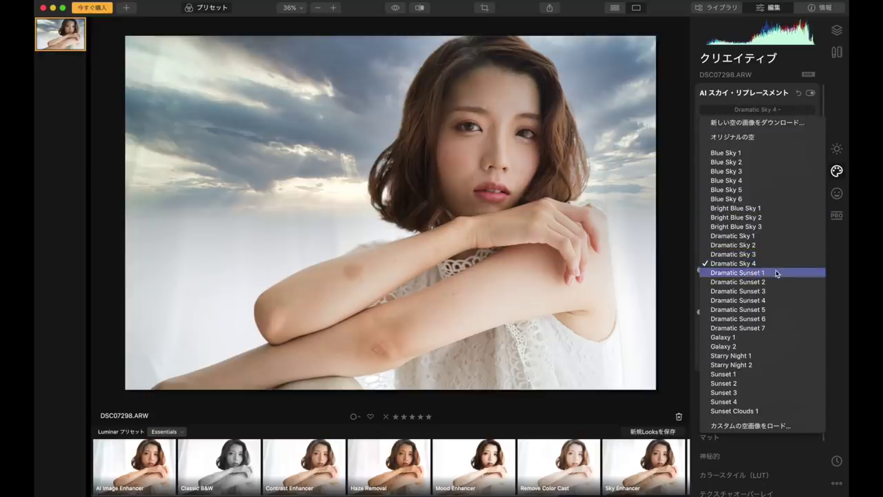
click(774, 319)
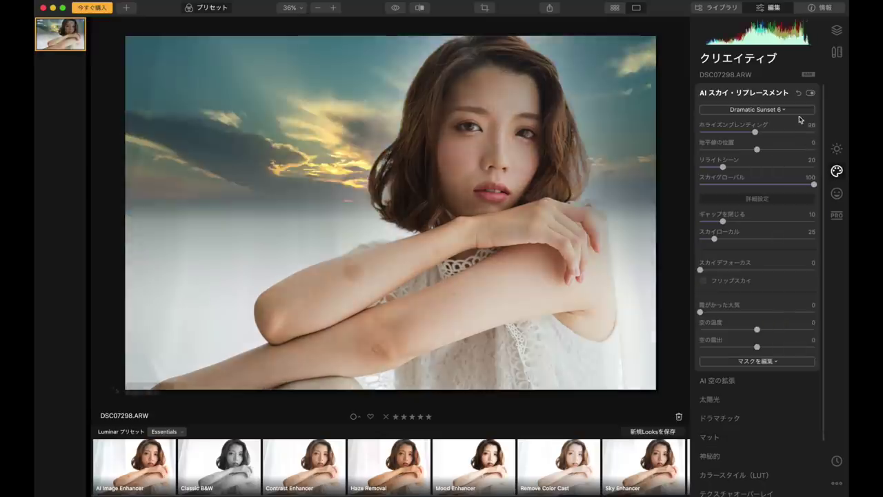
click(795, 111)
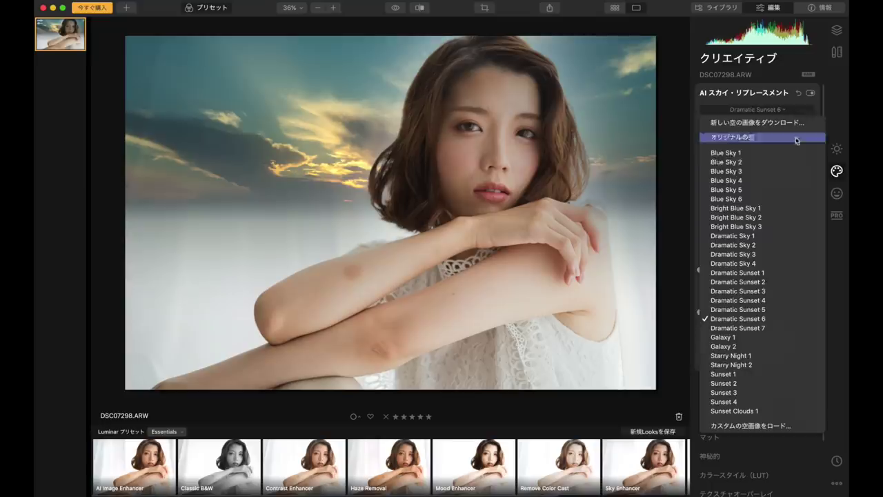
click(781, 338)
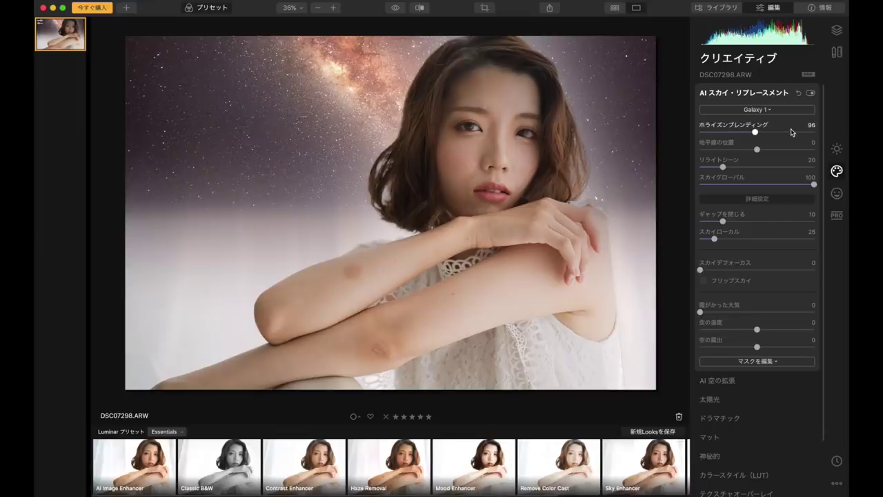
- Set the replacement sky to Blue Sky 4
click(770, 110)
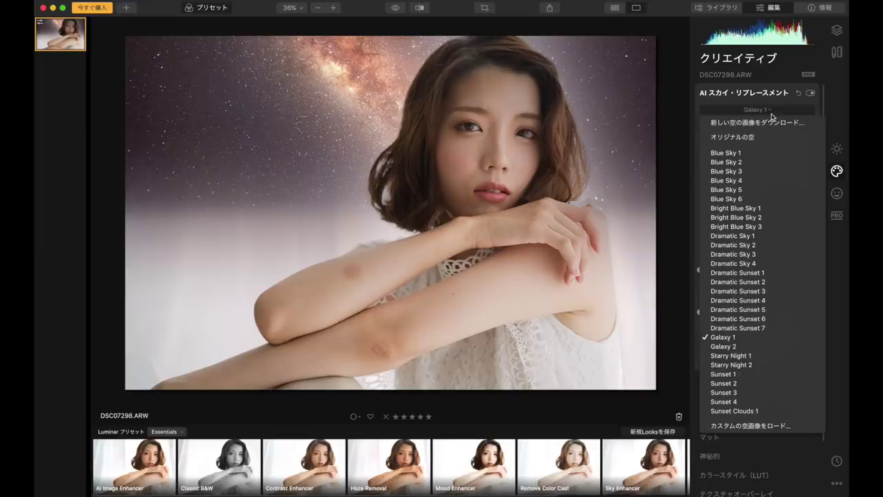
click(770, 180)
click(759, 109)
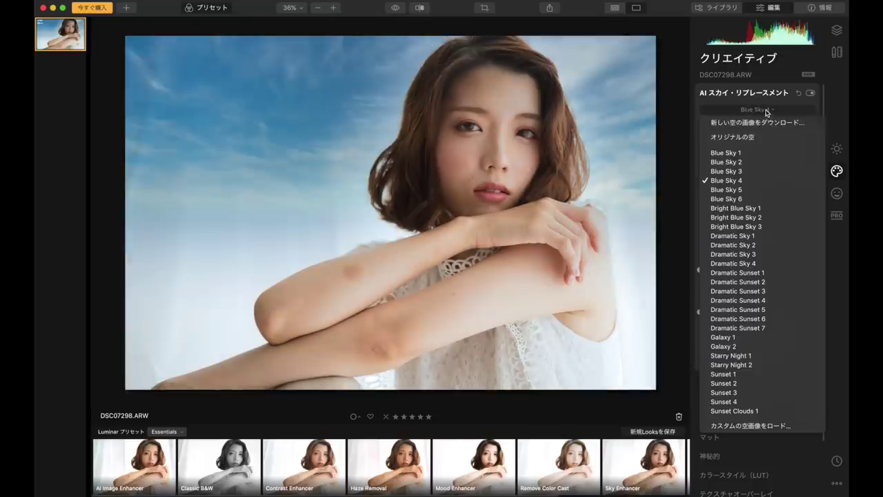
click(748, 180)
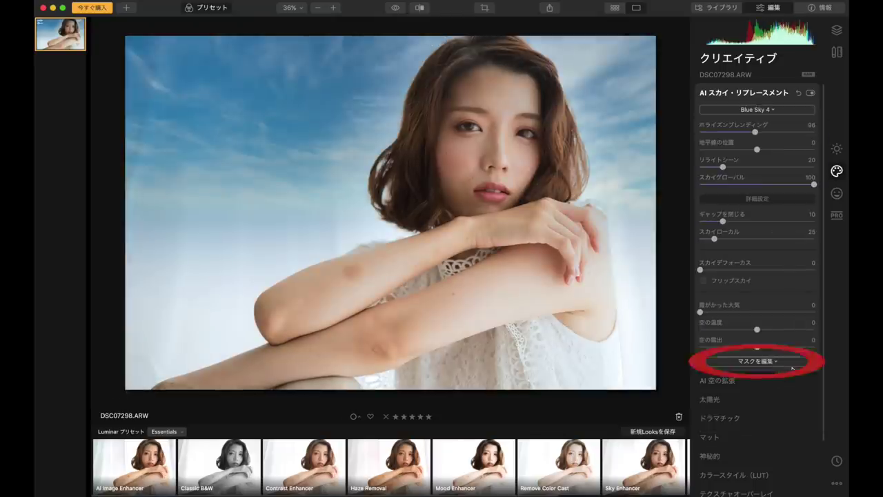
- Add a brush mask to the sky replacement and paint the sky in around the woman with brush size 60
click(763, 362)
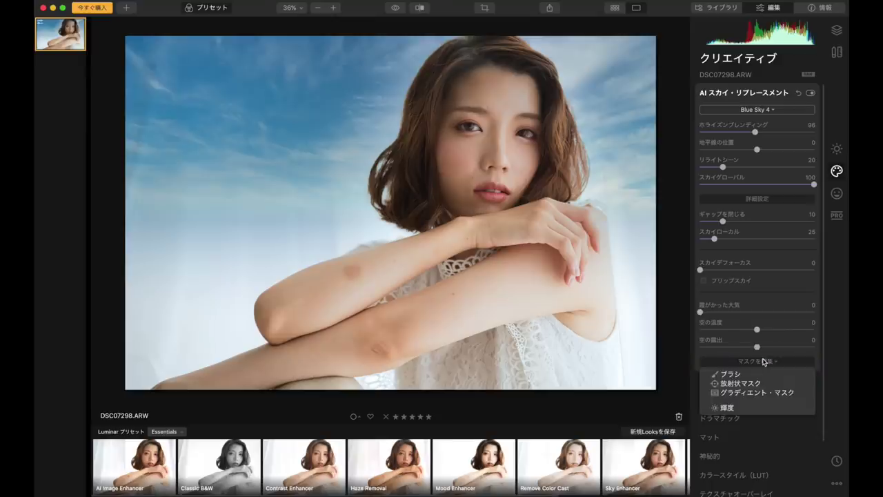
click(732, 374)
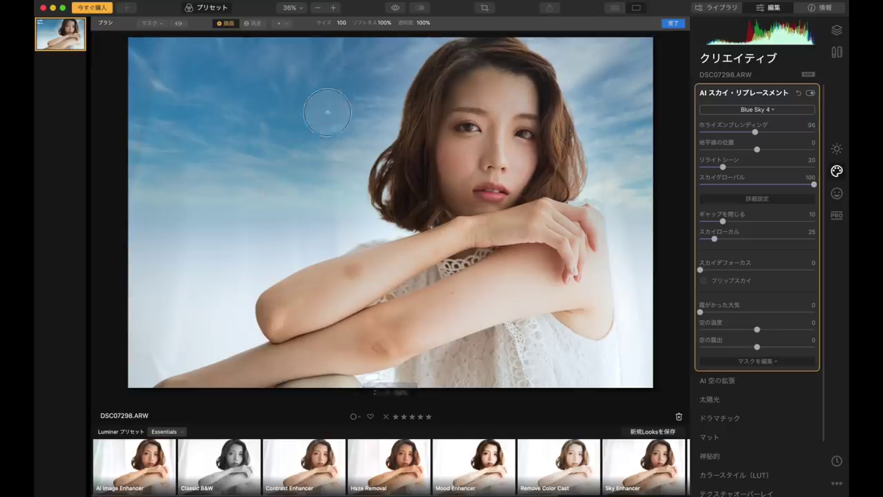
click(340, 23)
drag(340, 33, 337, 35)
drag(148, 55, 148, 76)
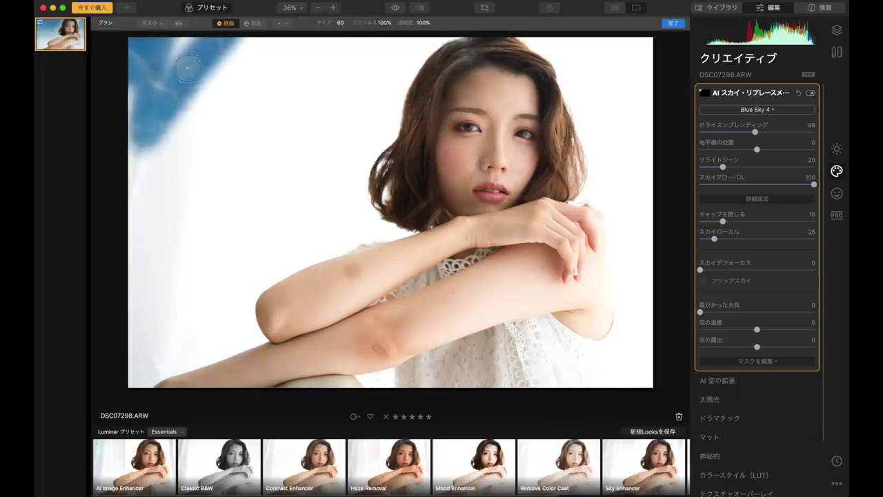
mouse_move(172, 159)
mouse_down()
mouse_move(164, 179)
mouse_move(207, 118)
mouse_move(304, 55)
mouse_move(343, 48)
mouse_move(158, 253)
mouse_move(335, 89)
mouse_move(117, 326)
mouse_move(133, 265)
mouse_move(135, 348)
mouse_move(181, 339)
mouse_move(158, 374)
mouse_move(251, 311)
mouse_move(246, 336)
mouse_move(254, 252)
mouse_move(262, 290)
mouse_move(154, 349)
mouse_move(292, 177)
mouse_move(320, 252)
mouse_move(347, 220)
mouse_move(391, 225)
mouse_move(339, 162)
mouse_move(372, 166)
mouse_move(296, 197)
mouse_move(379, 117)
mouse_move(396, 86)
mouse_move(366, 200)
mouse_move(381, 195)
mouse_move(347, 182)
mouse_move(369, 66)
mouse_move(342, 86)
mouse_move(420, 35)
mouse_move(414, 59)
mouse_move(445, 24)
mouse_move(447, 37)
mouse_move(368, 114)
mouse_move(256, 266)
mouse_move(587, 132)
mouse_move(576, 173)
mouse_move(580, 156)
mouse_move(580, 169)
mouse_move(602, 141)
mouse_move(601, 183)
mouse_move(579, 173)
mouse_move(583, 183)
mouse_move(616, 187)
mouse_move(649, 138)
mouse_move(595, 134)
mouse_move(605, 166)
mouse_up()
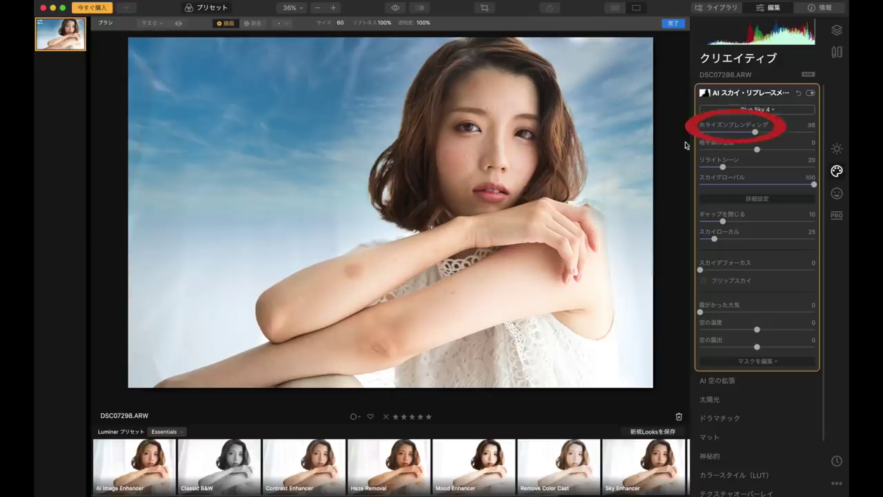
- Set the sky's horizon blending to 0 and lower the horizon position to -41
mouse_move(755, 131)
mouse_down()
mouse_move(722, 133)
mouse_move(808, 132)
mouse_move(668, 141)
mouse_move(719, 132)
mouse_up()
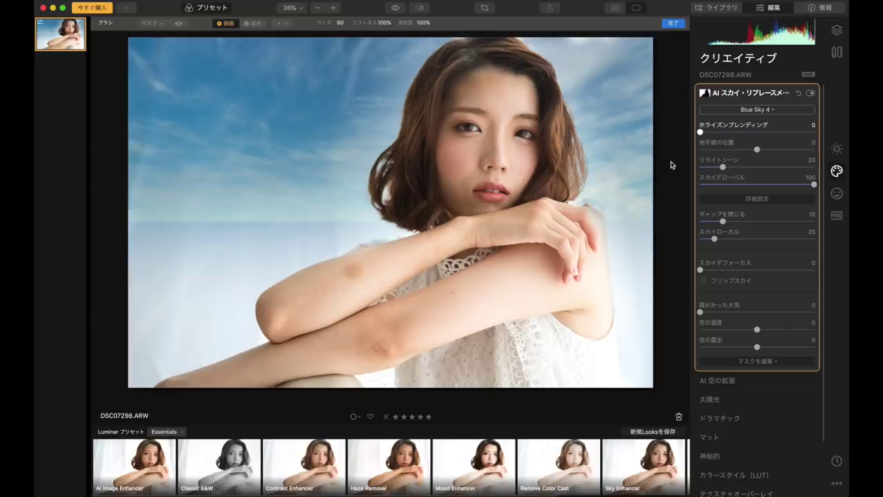
drag(757, 149, 736, 152)
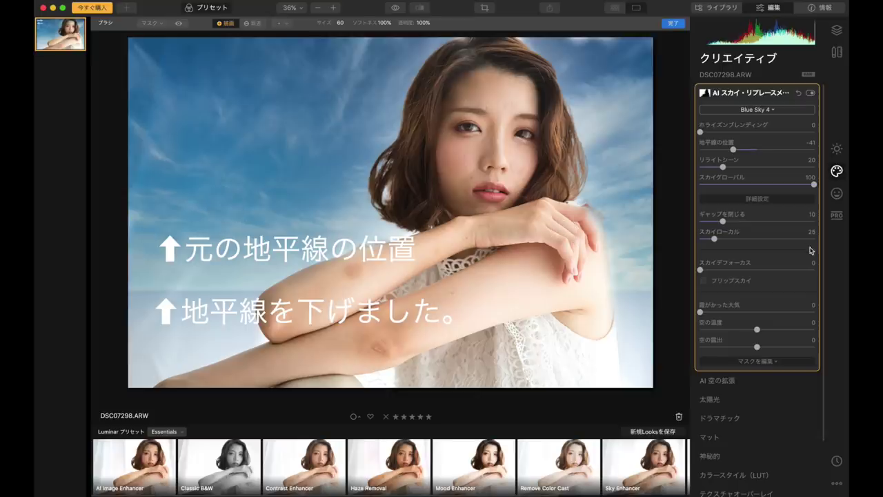
- Set the sky exposure to 100 and the sky defocus to 55, and close the sky replacement settings
drag(756, 346, 760, 346)
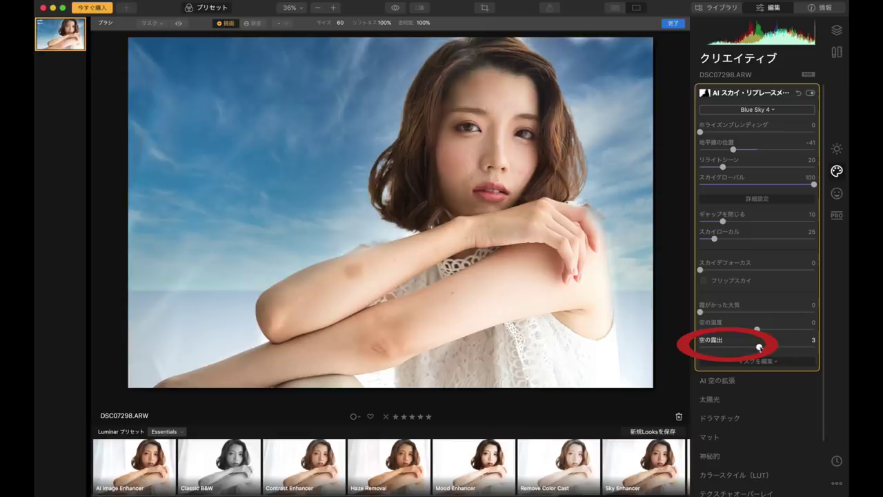
drag(759, 347, 817, 348)
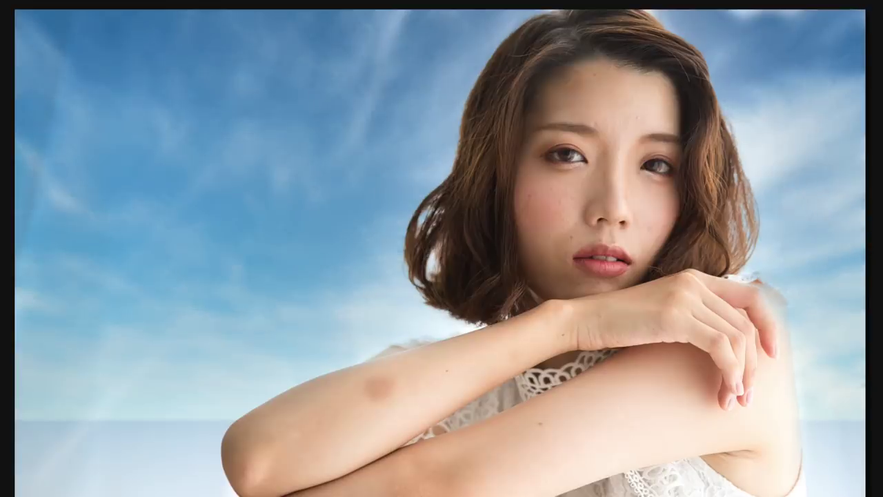
mouse_move(769, 271)
mouse_down()
mouse_move(789, 271)
mouse_move(764, 275)
mouse_up()
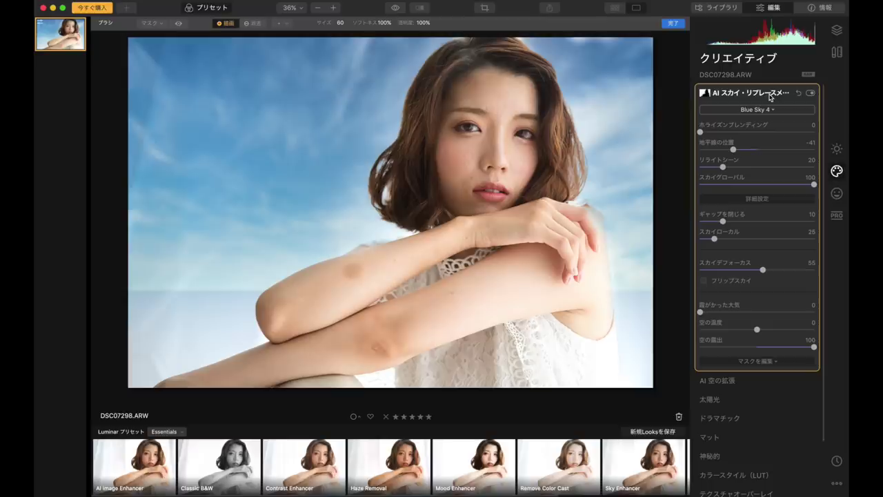
click(769, 94)
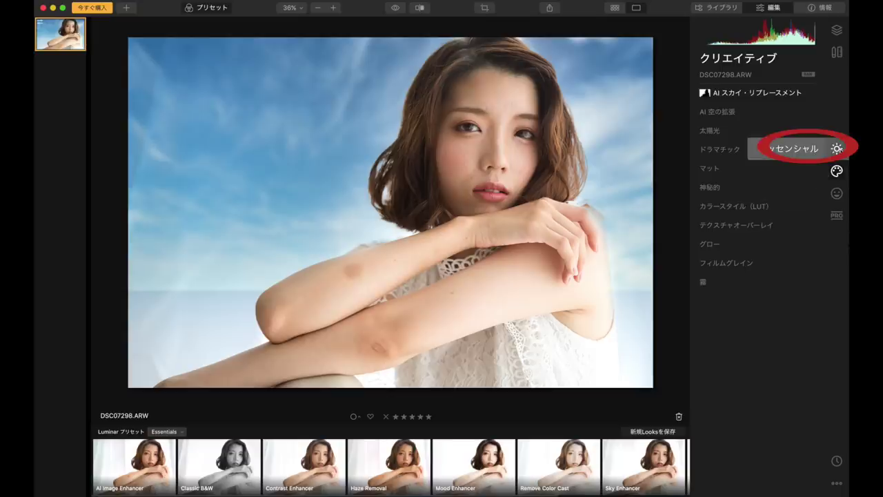
- Brighten the photo slightly with the Light adjustment from the Essentials tools
click(834, 150)
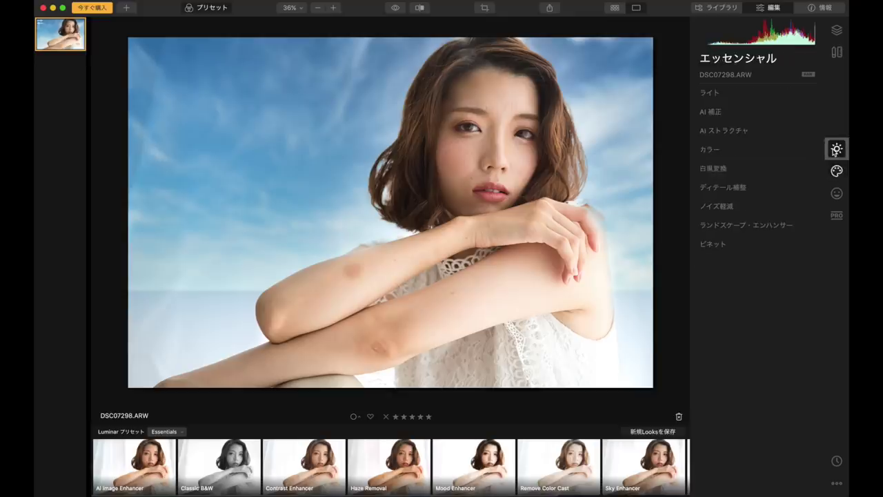
click(766, 91)
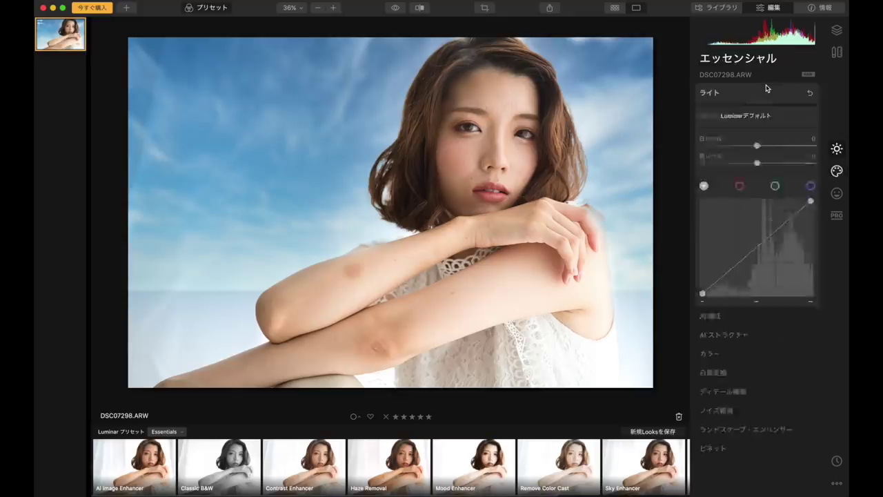
click(725, 93)
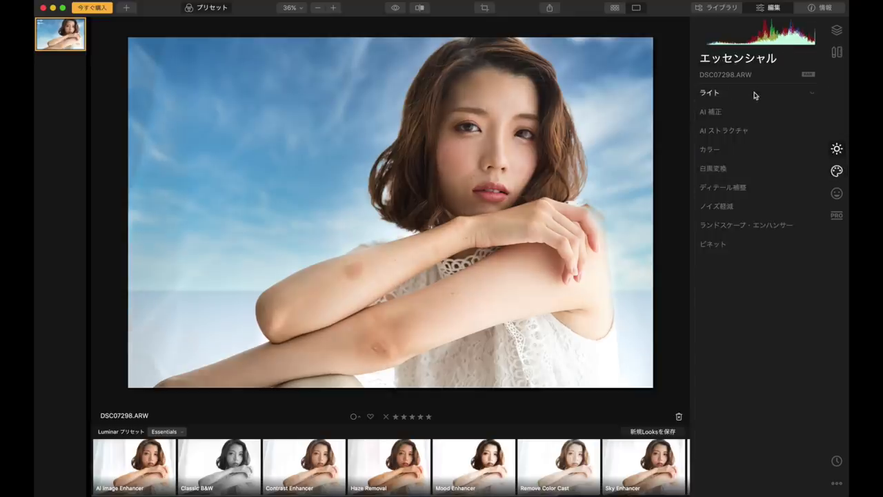
click(754, 95)
drag(756, 183, 762, 185)
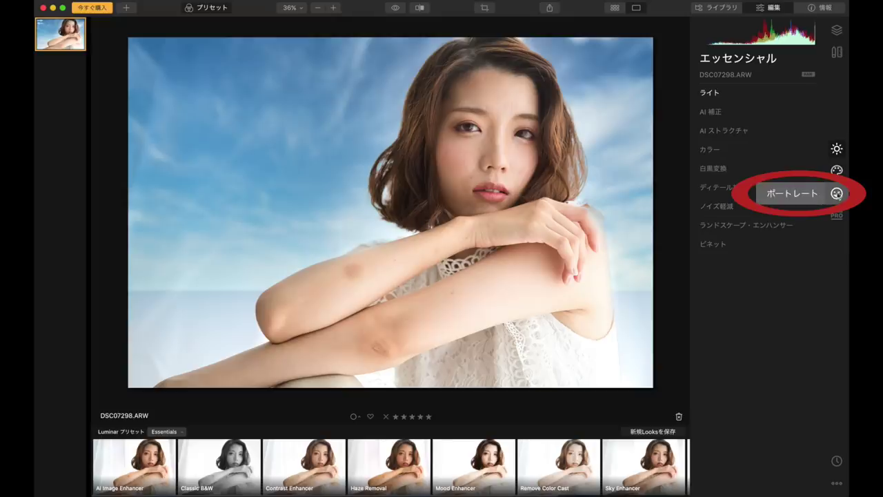
- Smooth the woman's skin with the AI Skin Enhancer from the Portrait tools, setting its amount to 54
click(837, 194)
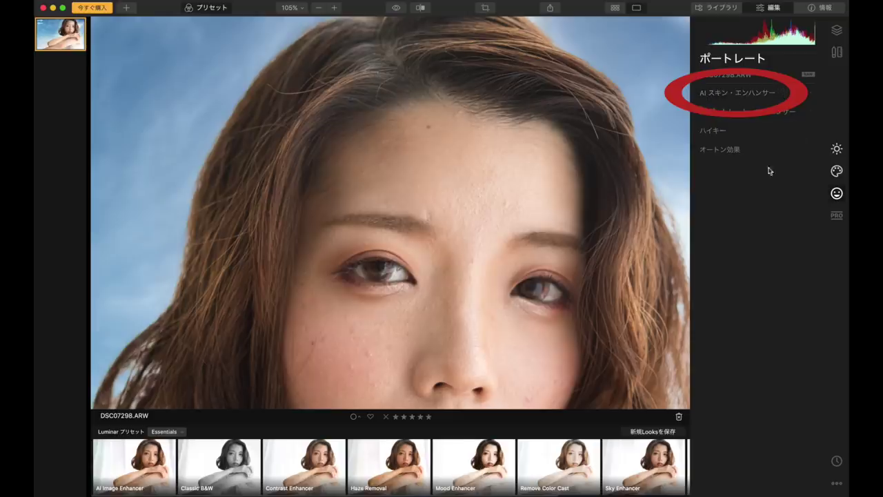
click(740, 92)
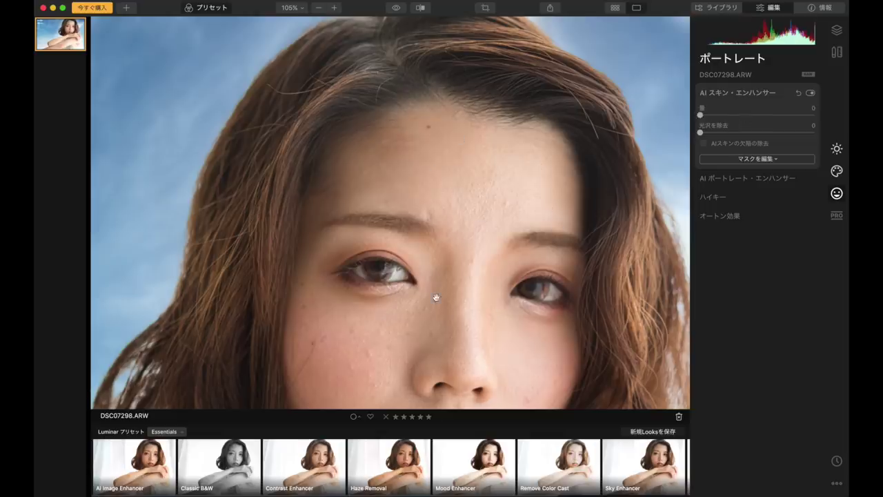
scroll(405, 257, up, 5)
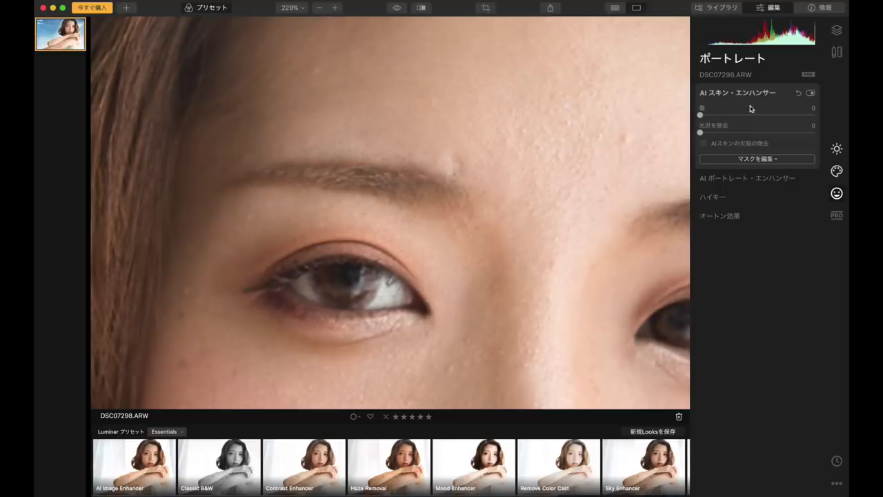
click(793, 116)
mouse_move(793, 115)
mouse_down()
mouse_move(642, 128)
mouse_move(848, 121)
mouse_move(661, 120)
mouse_move(848, 119)
mouse_move(694, 115)
mouse_move(782, 116)
mouse_up()
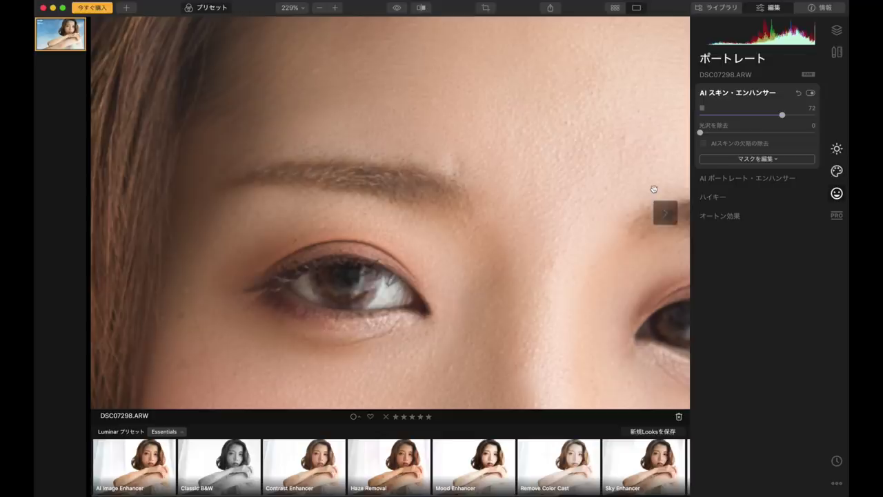
drag(784, 116, 762, 116)
click(426, 222)
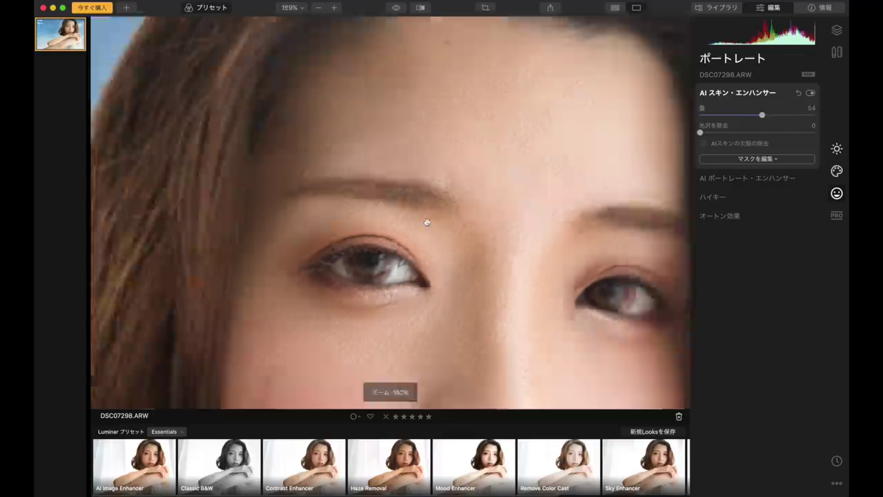
click(426, 222)
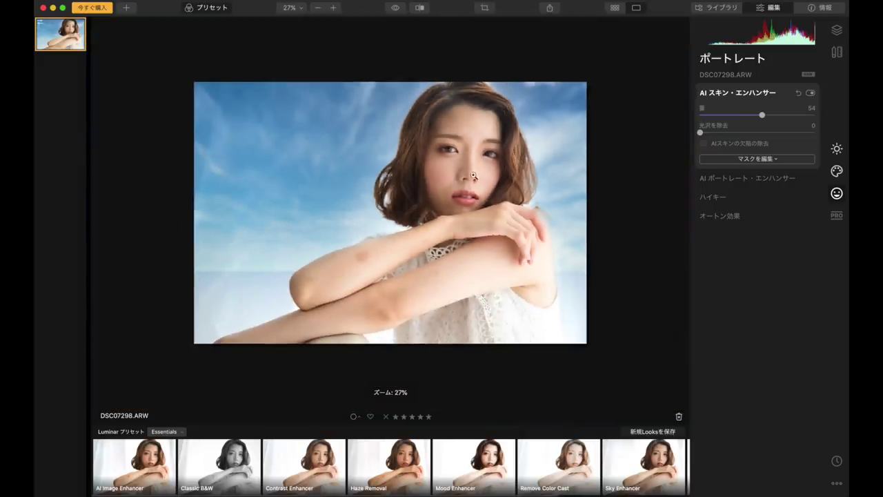
- Start a brush mask for the AI Skin Enhancer
scroll(539, 160, up, 1)
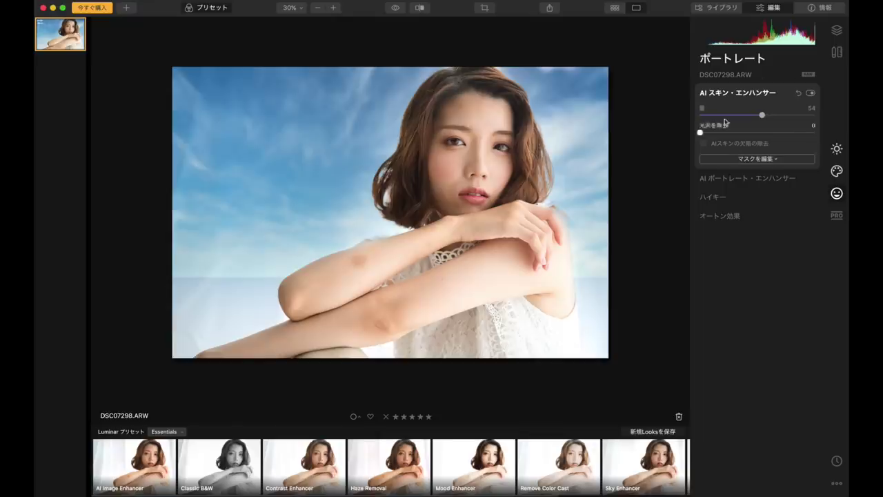
click(758, 159)
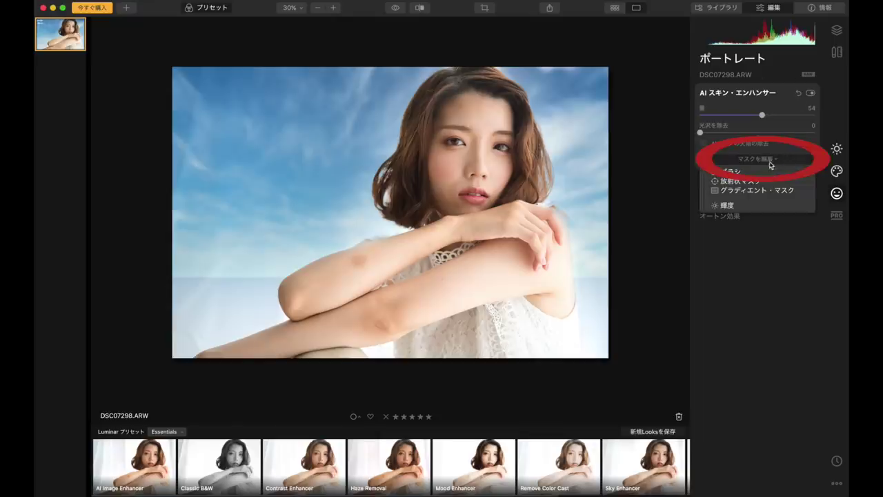
click(732, 173)
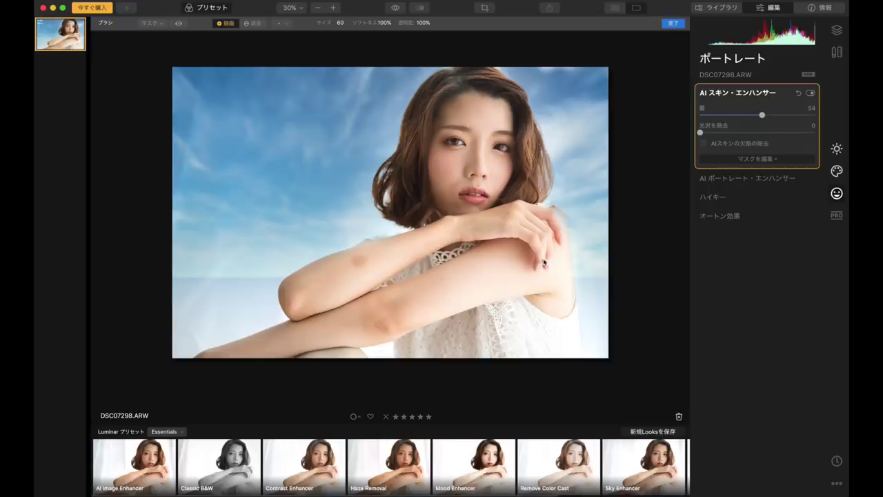
- Replace the sky in photo DSC02284.jpg with Dramatic Sunset 5 using the Creative AI Sky Replacement
click(64, 38)
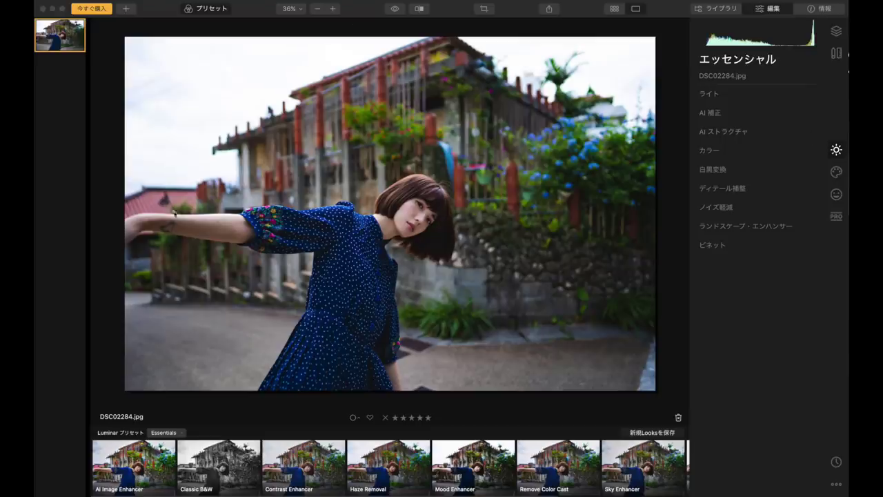
click(837, 172)
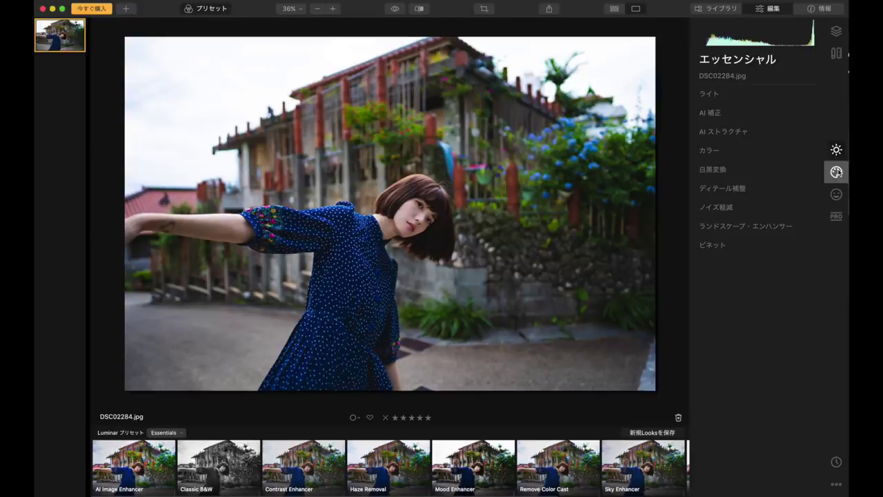
click(836, 172)
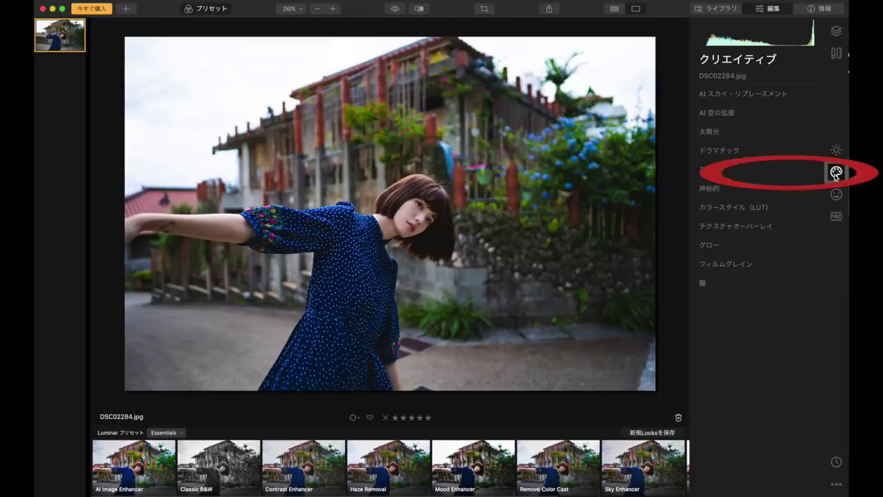
click(754, 98)
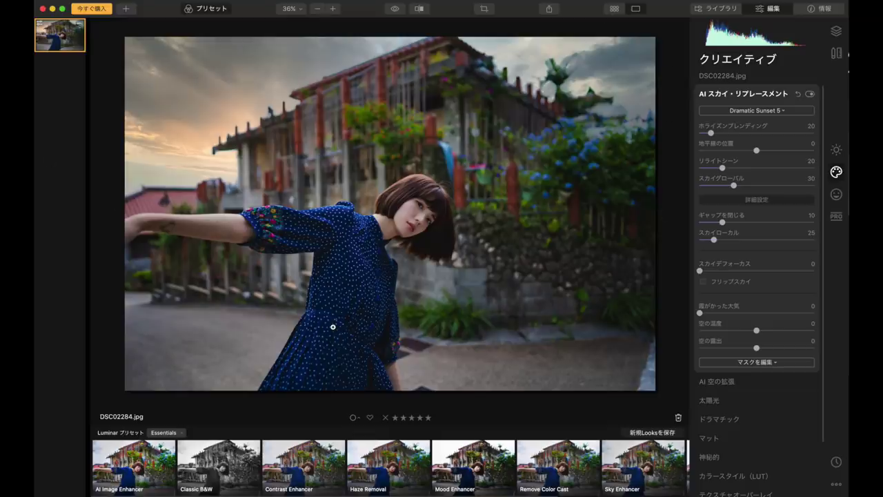
- Compare the photo with and without the sky replacement, review its settings, and collapse them
click(810, 94)
click(811, 93)
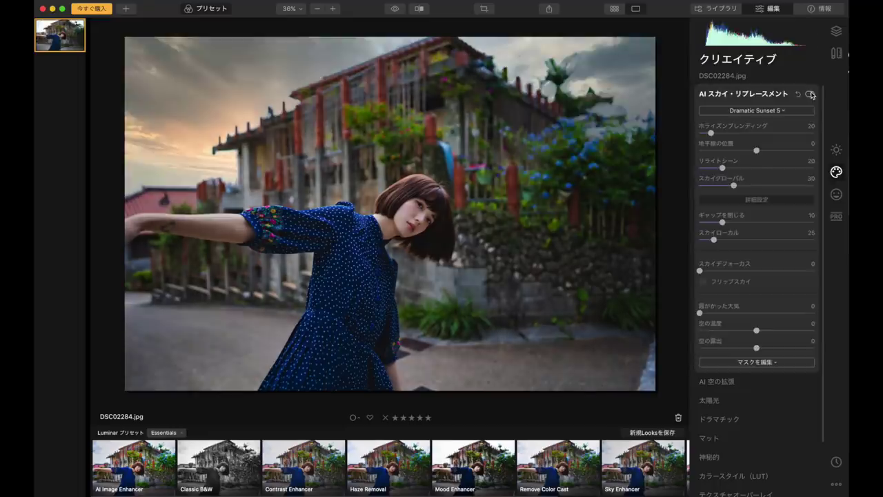
click(810, 93)
click(811, 94)
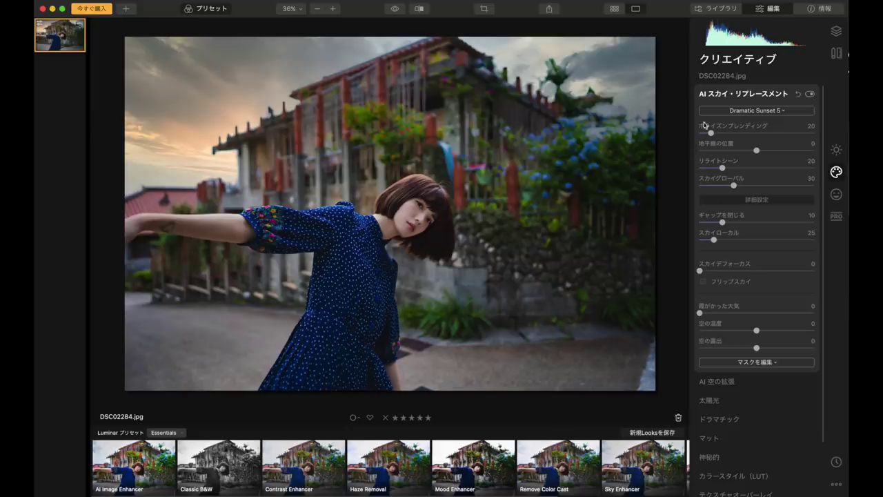
scroll(711, 304, down, 1)
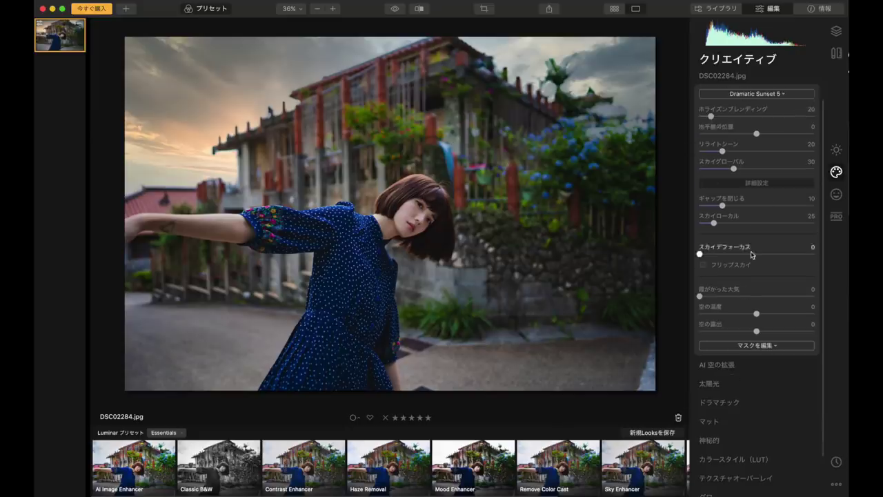
scroll(806, 152, up, 1)
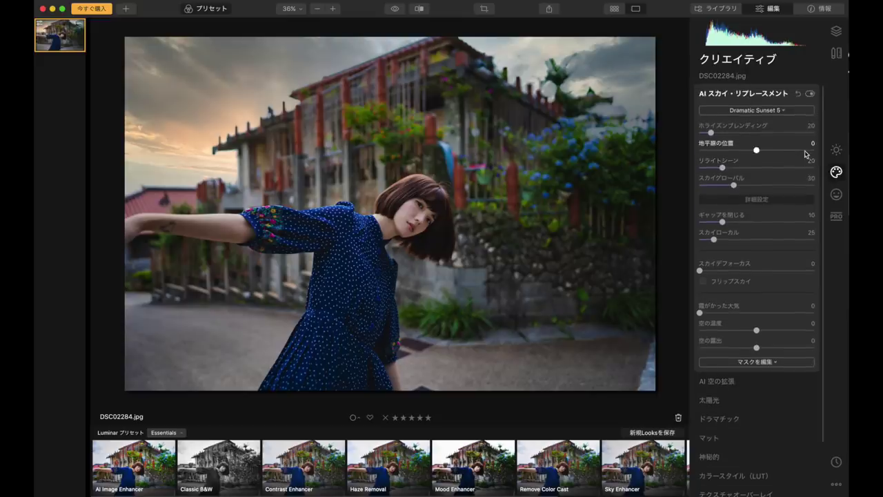
click(761, 95)
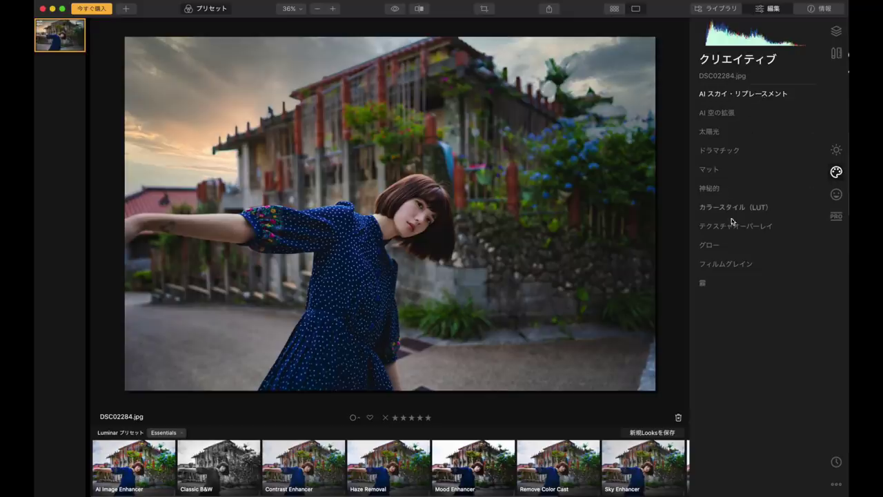
- Add Sunrays with the sun placed in the sky just beside the tall palm tree, and set the amount to 67
click(729, 133)
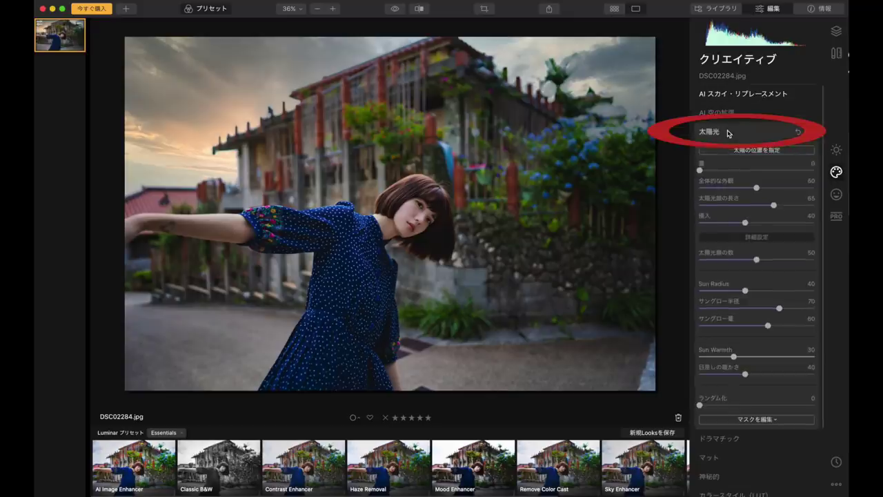
click(735, 153)
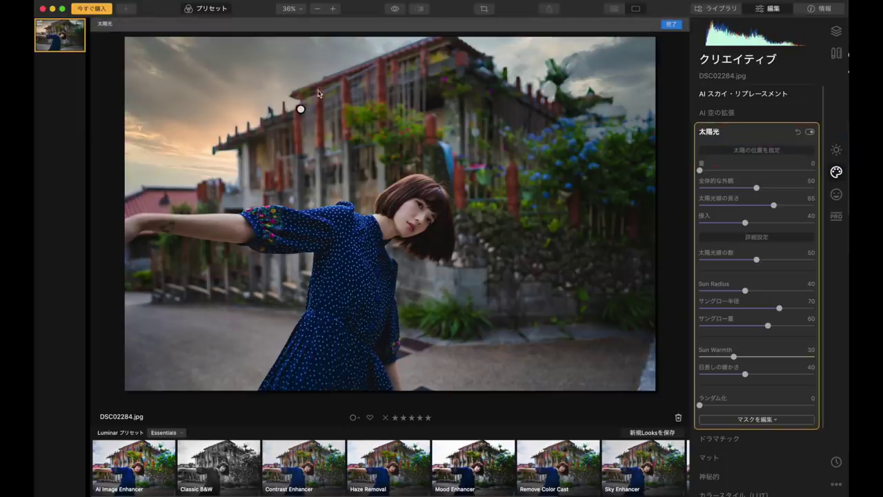
click(541, 64)
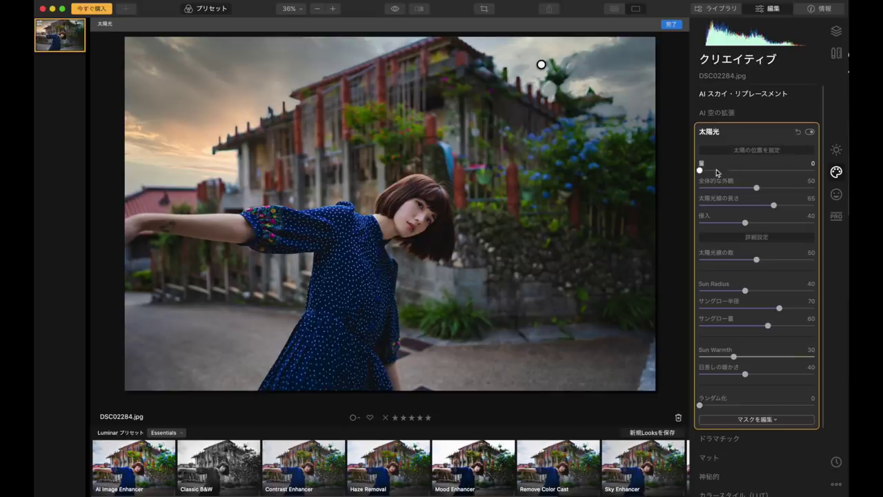
drag(699, 170, 777, 173)
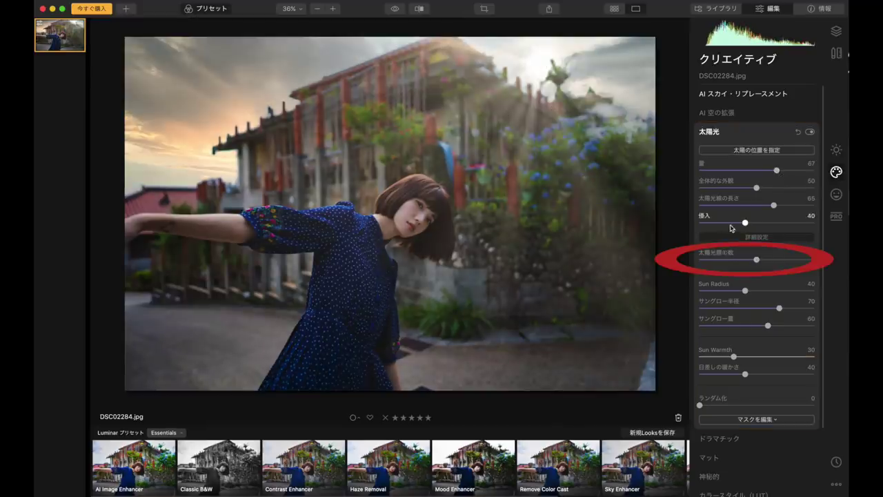
- Set the number of sunrays to 7, Sun Radius to 100, sun glow radius to 89, glow amount to 59 and sunray warmth to 45
drag(749, 260, 678, 263)
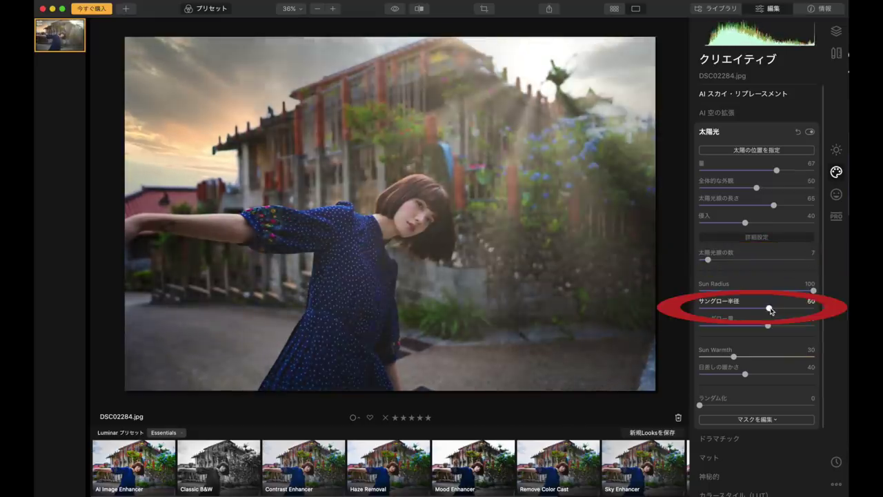
drag(769, 309, 803, 315)
mouse_move(745, 374)
mouse_down()
mouse_move(714, 371)
mouse_move(809, 370)
mouse_move(687, 373)
mouse_move(762, 376)
mouse_move(754, 378)
mouse_up()
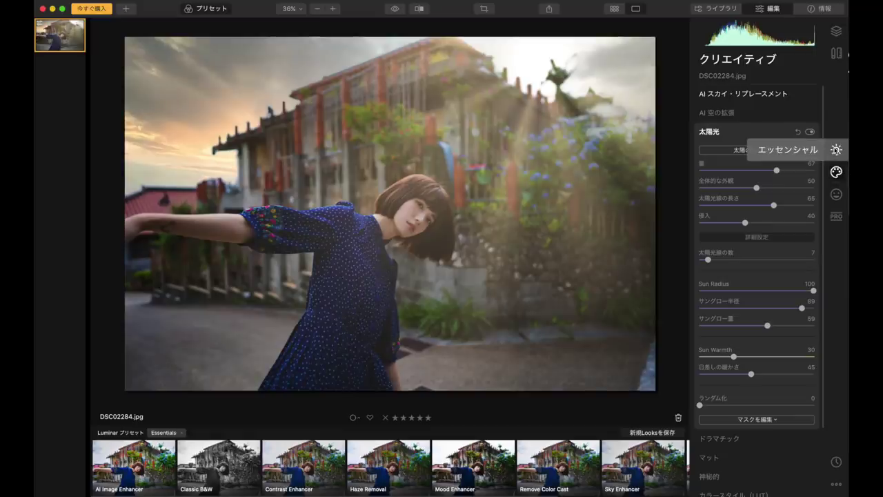
- Raise the exposure to 0.66 with the Light adjustment from the Essentials tools
click(836, 149)
click(749, 92)
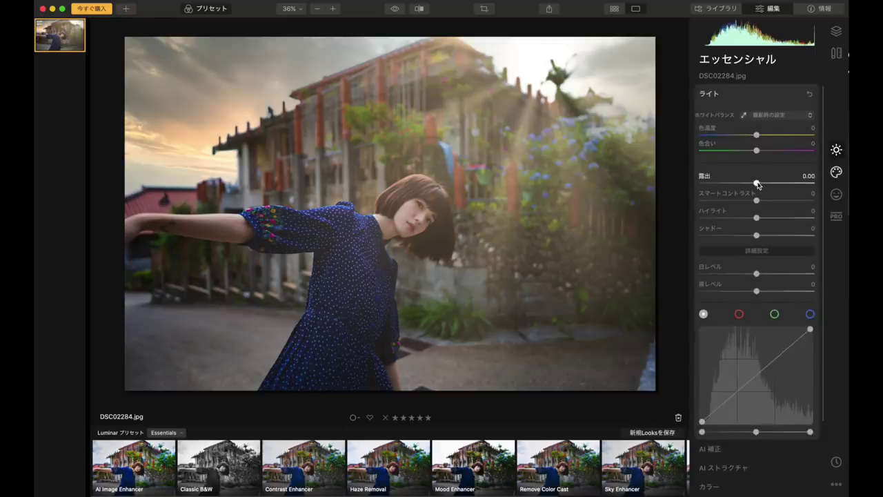
drag(757, 185, 764, 185)
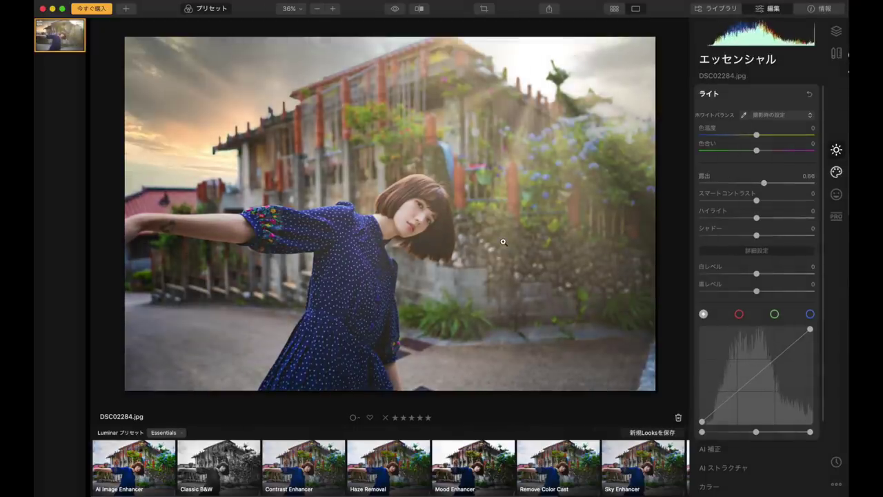
- Compare the original and edited photo by sweeping the before/after divider across the whole image
key(super+minus)
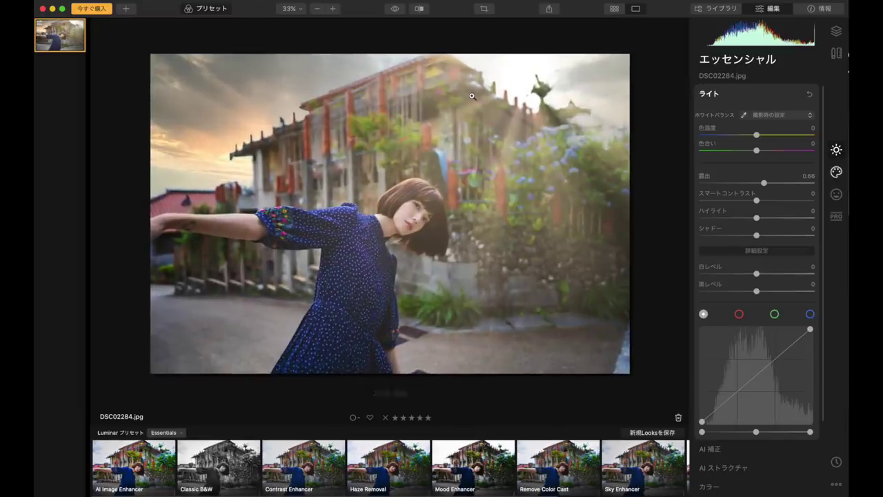
click(420, 9)
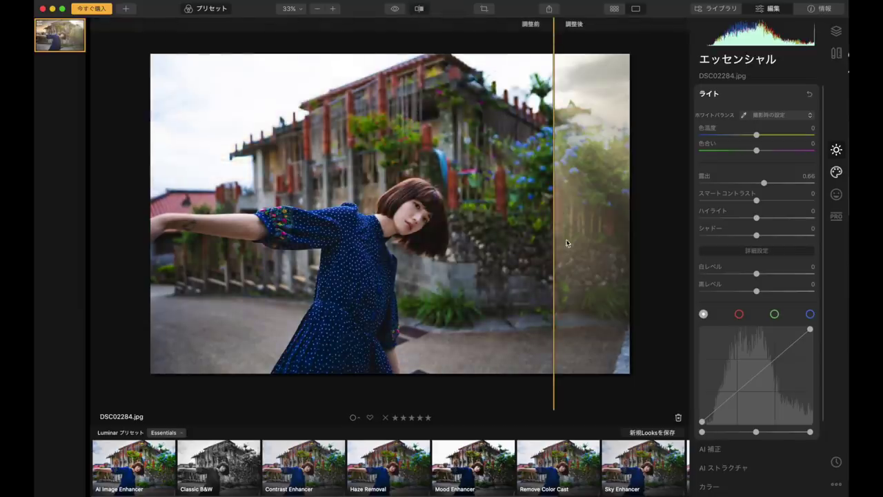
drag(553, 237, 173, 297)
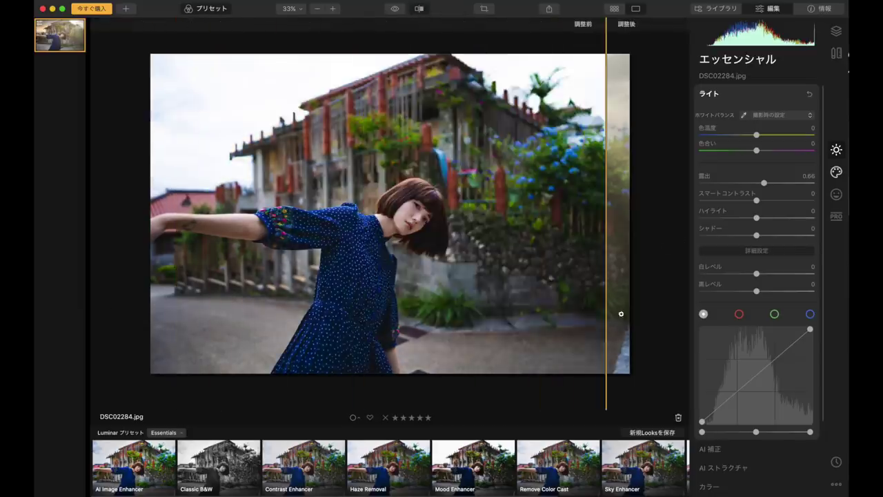
drag(623, 314, 174, 317)
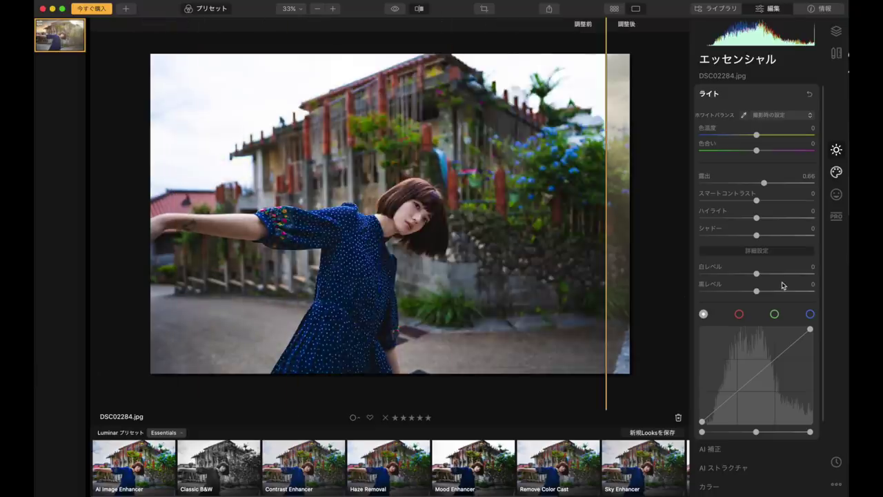
drag(605, 311, 205, 325)
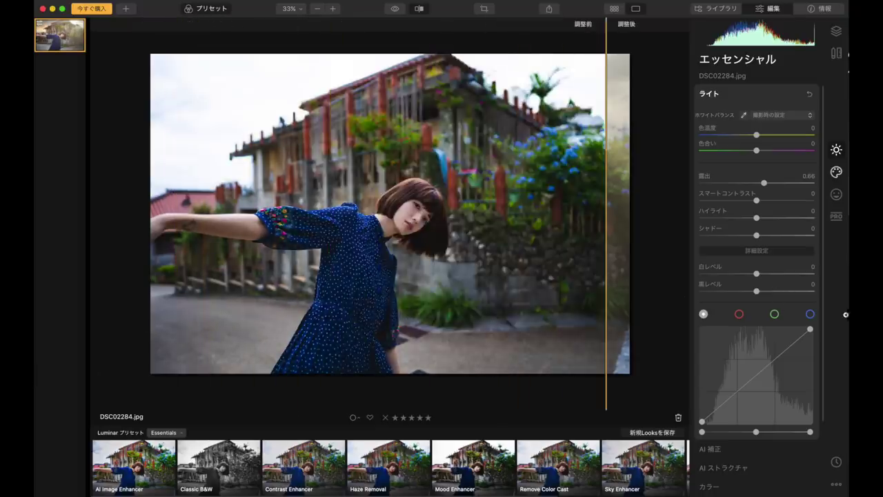
drag(605, 310, 34, 322)
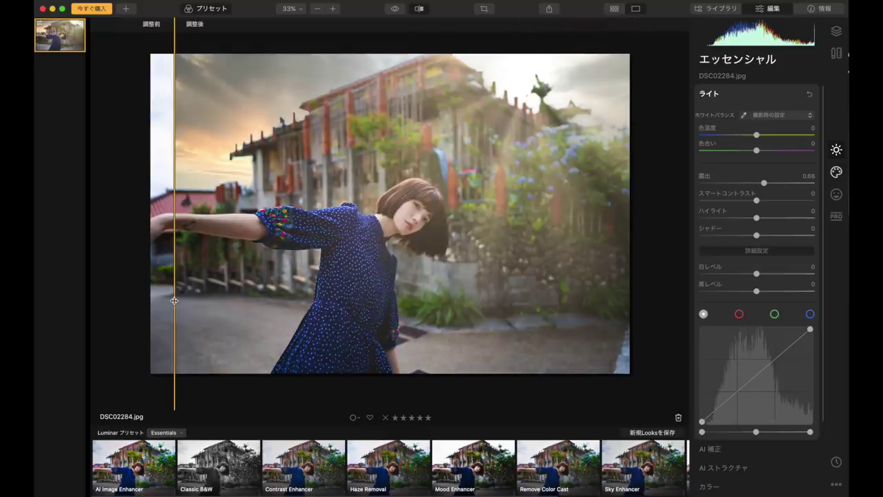